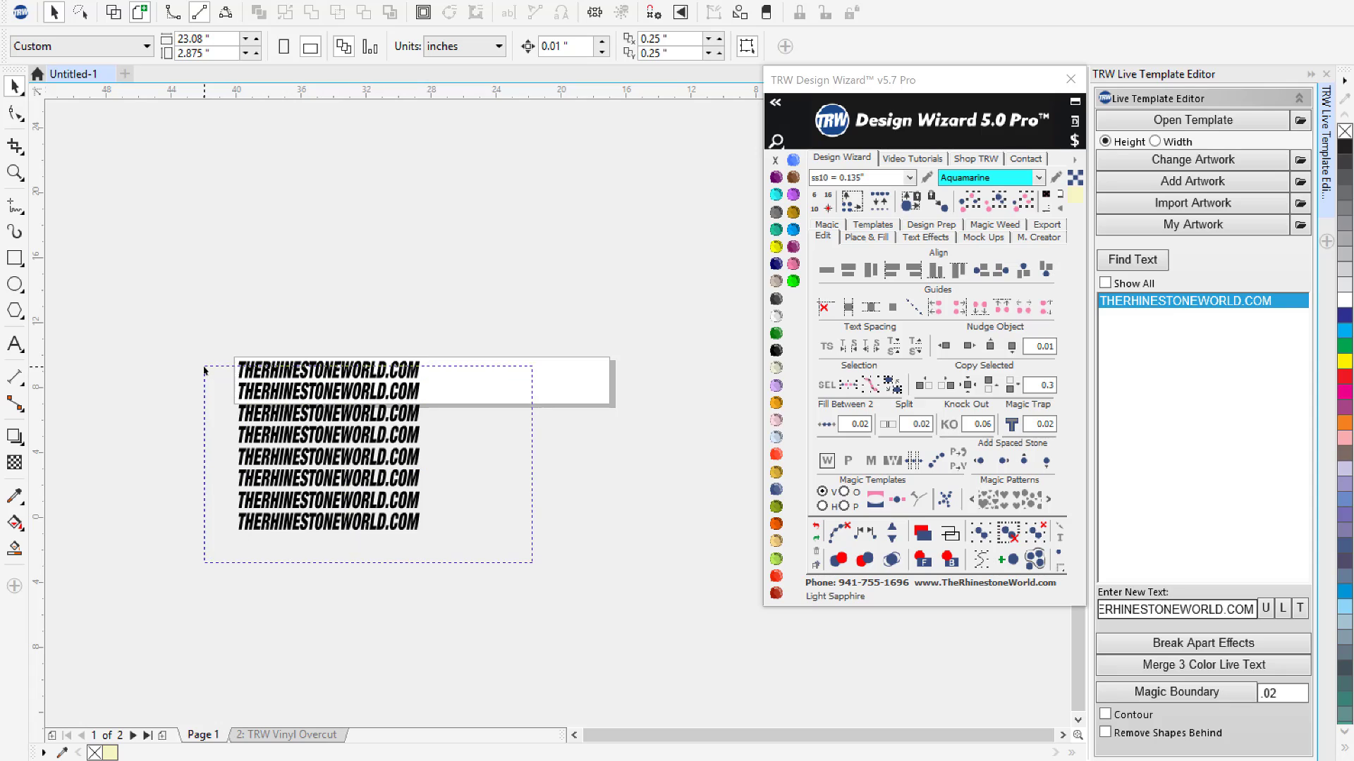
- Delete the duplicate text lines below the first, and run TRW Magic Separator on the remaining THERHINESTONEWORLD.COM line onto a new page
left_click_drag(204, 367, 205, 370)
key("Delete")
left_click_drag(195, 305, 505, 422)
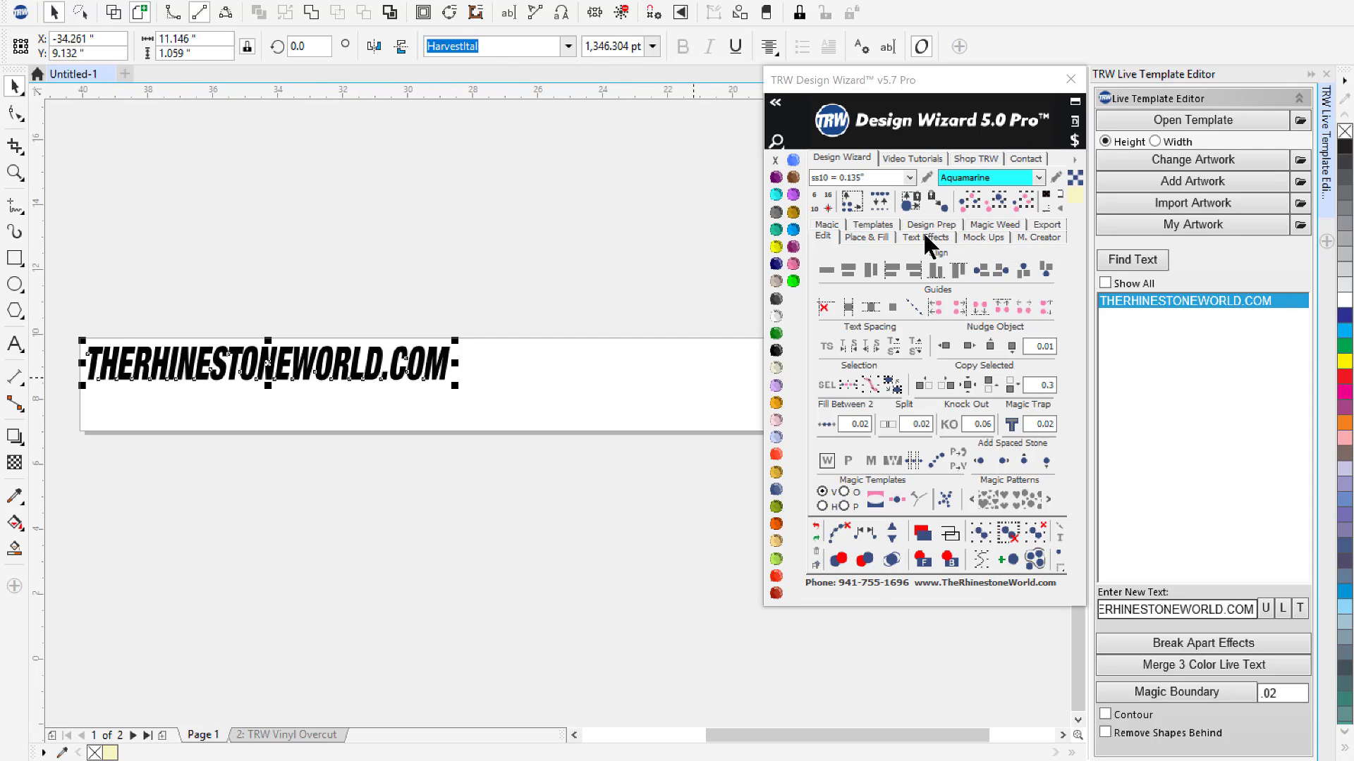
left_click(886, 225)
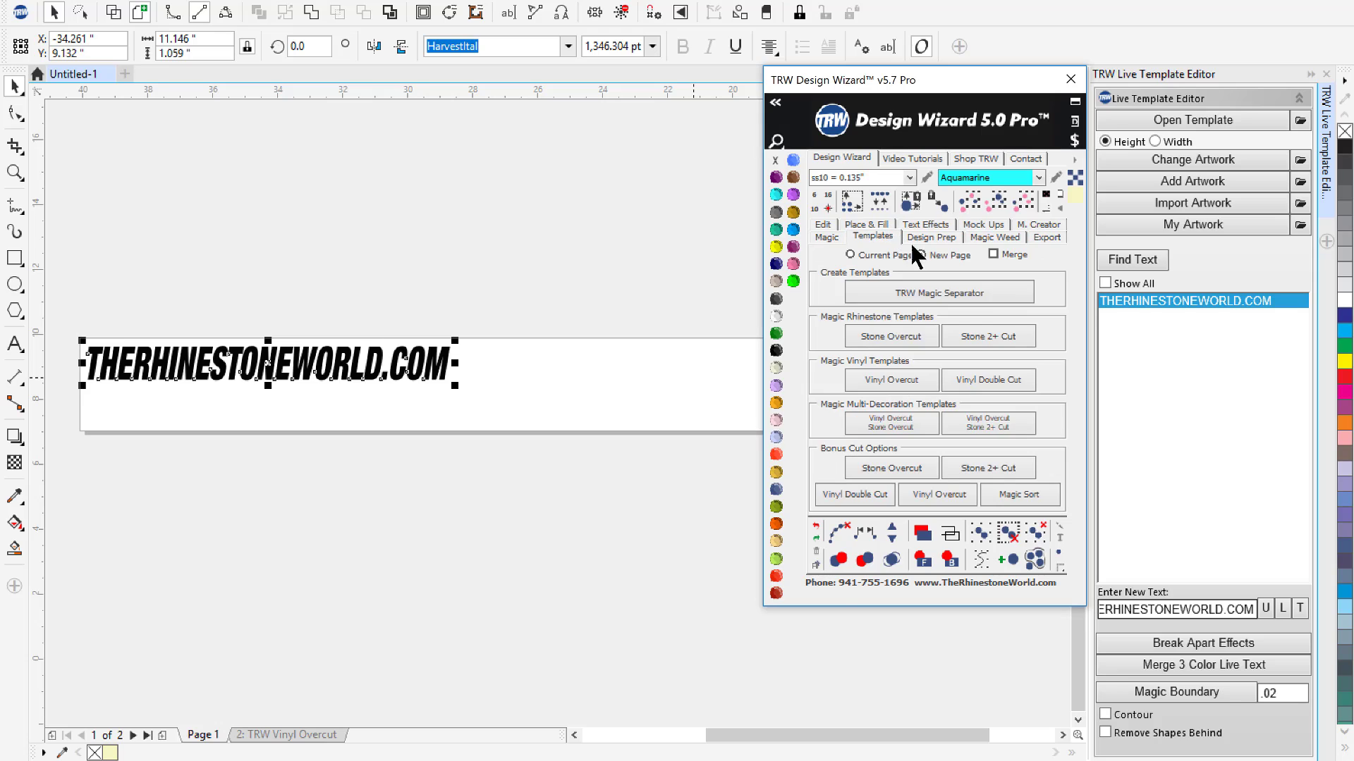
left_click(944, 293)
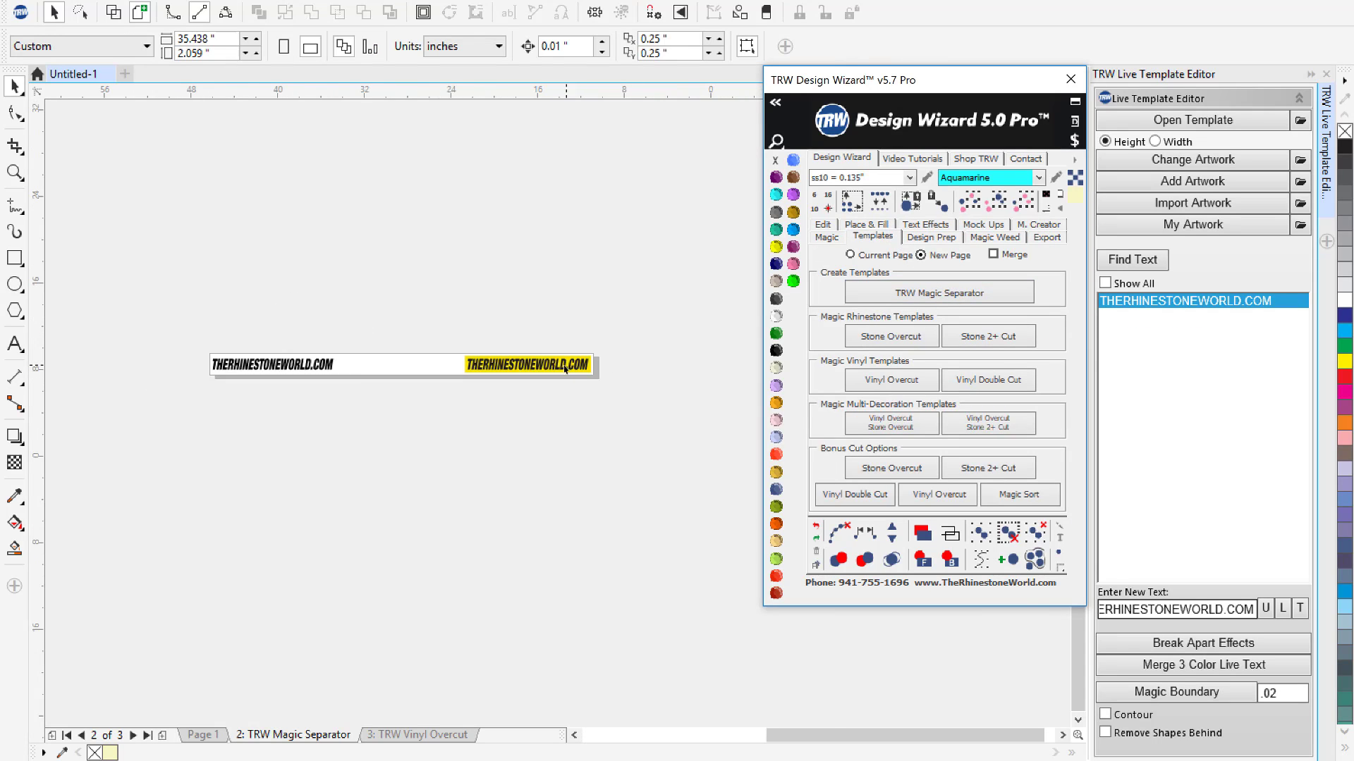
- Recolour the lettering on the yellow background with FDC Glossy White (4200) from the FDC Sign Vinyl library
scroll(565, 367, "up", 3)
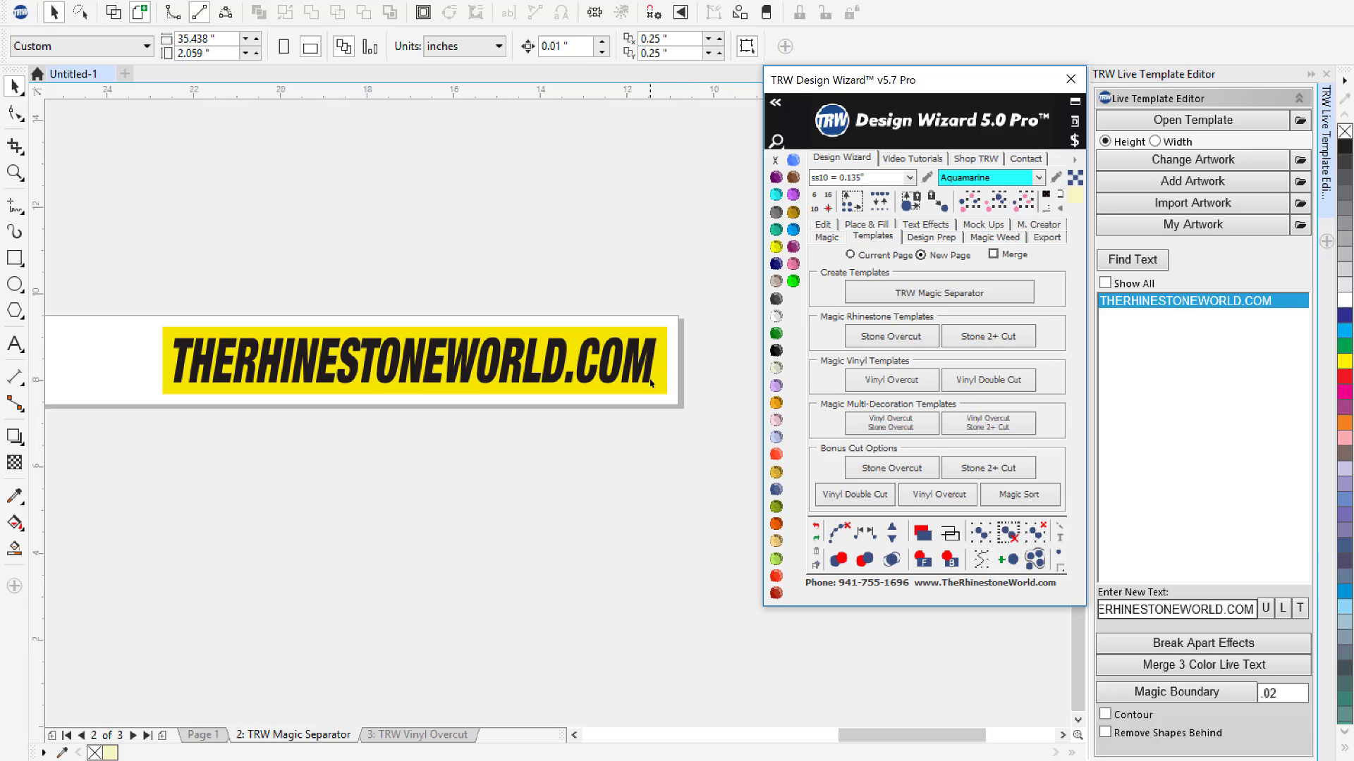
left_click(729, 351)
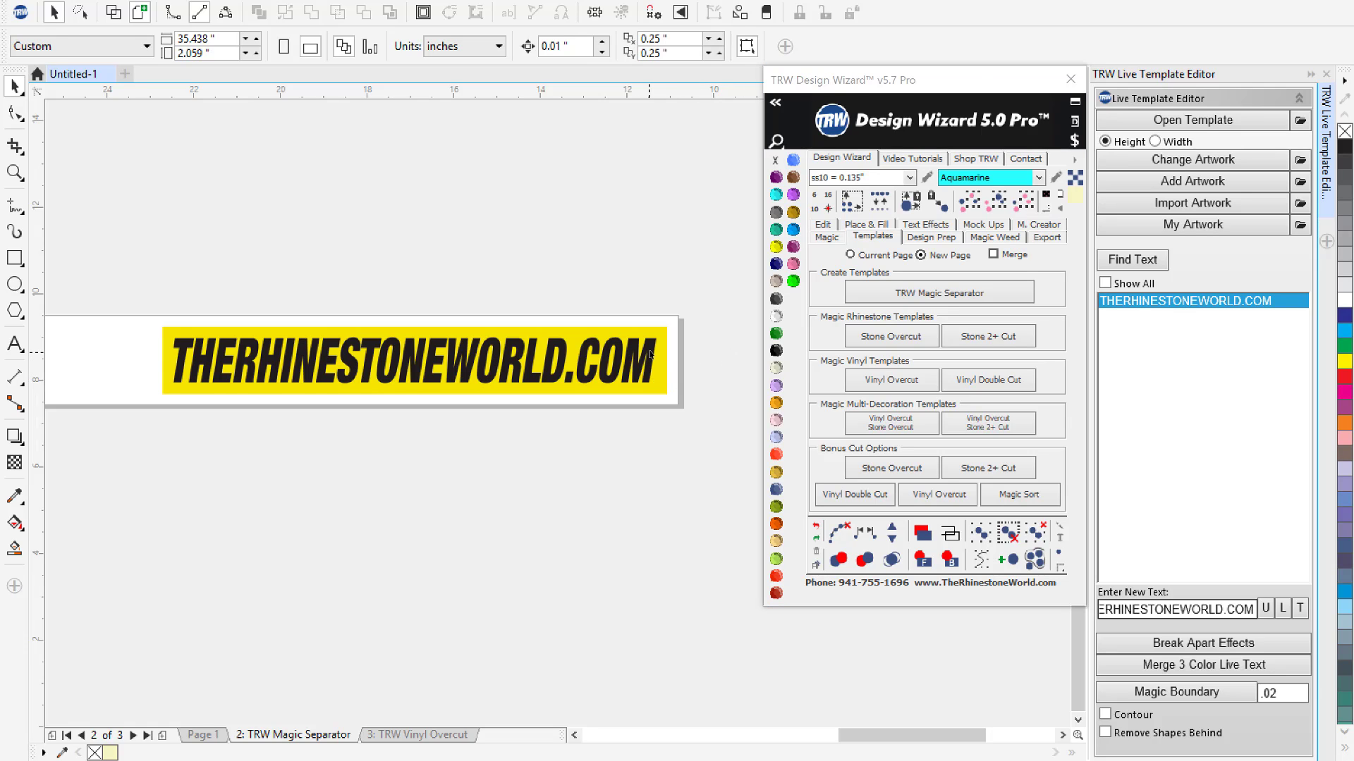
left_click(650, 354)
left_click(1077, 161)
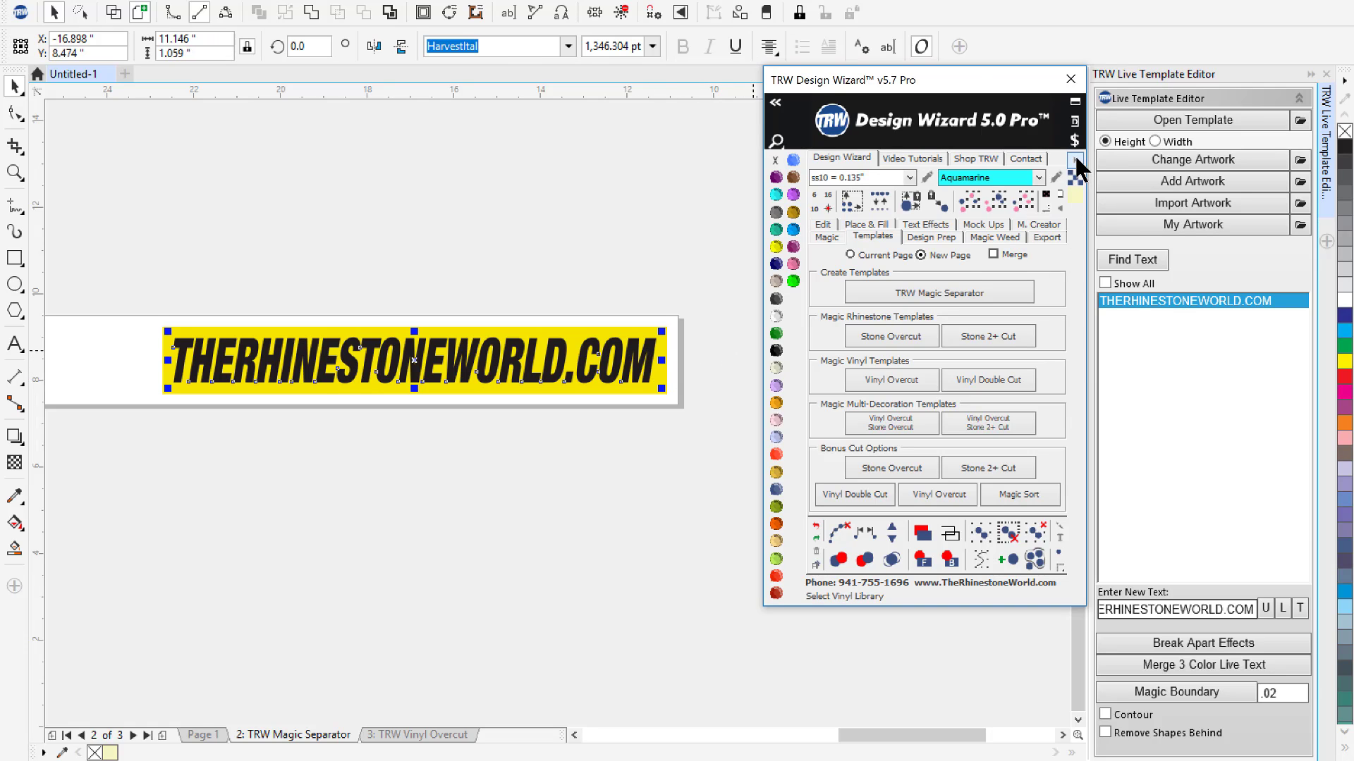
left_click(1077, 161)
left_click(1089, 189)
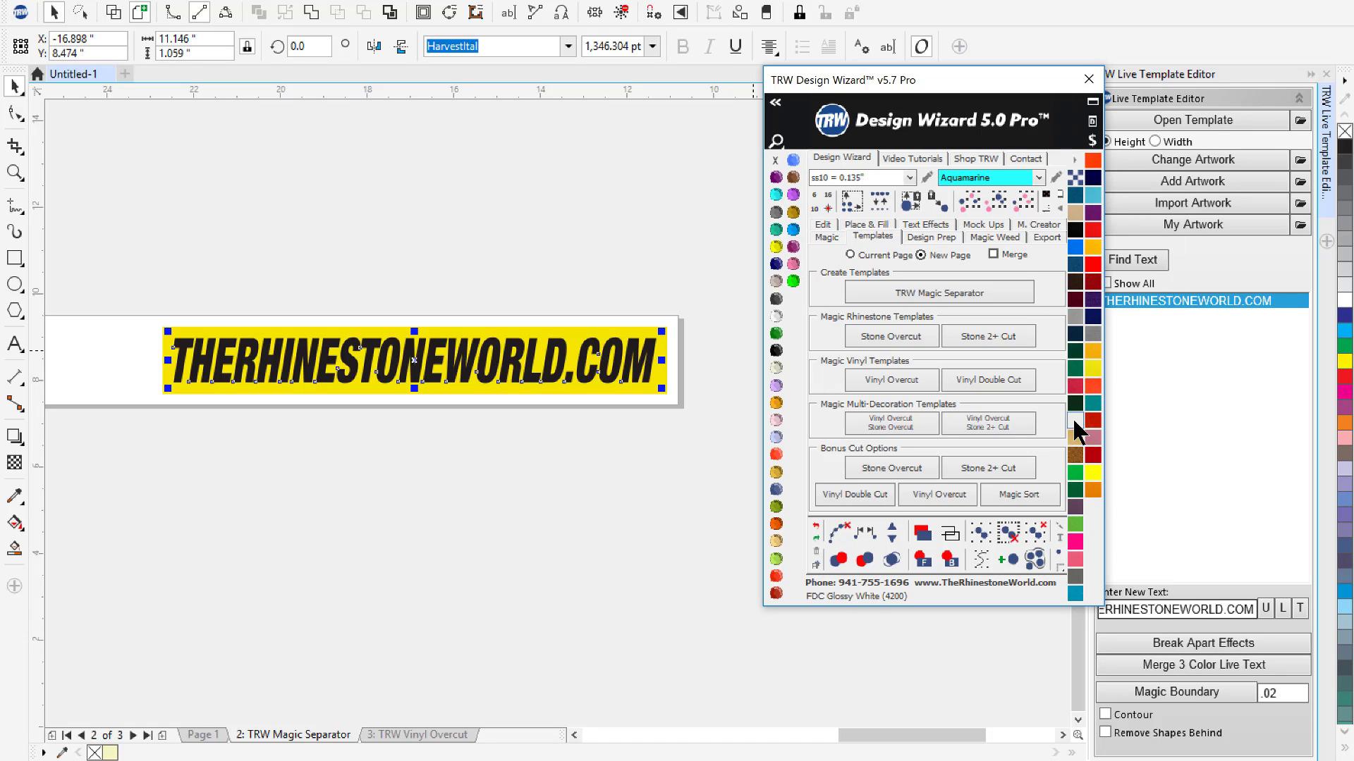
left_click(1074, 422)
left_click(672, 458)
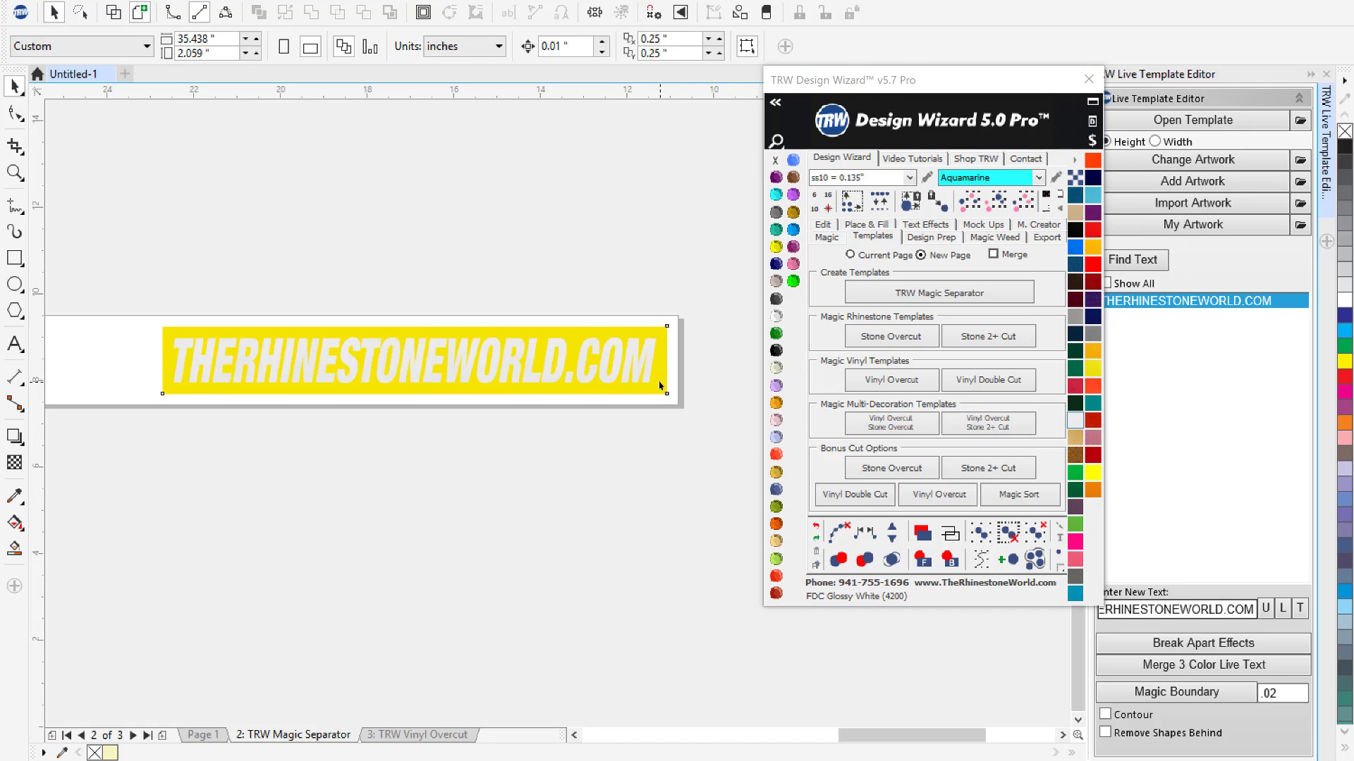
- Assign Decal Application Tape from the R-Tape library to the yellow rectangle behind the lettering
left_click(660, 386)
left_click(1075, 160)
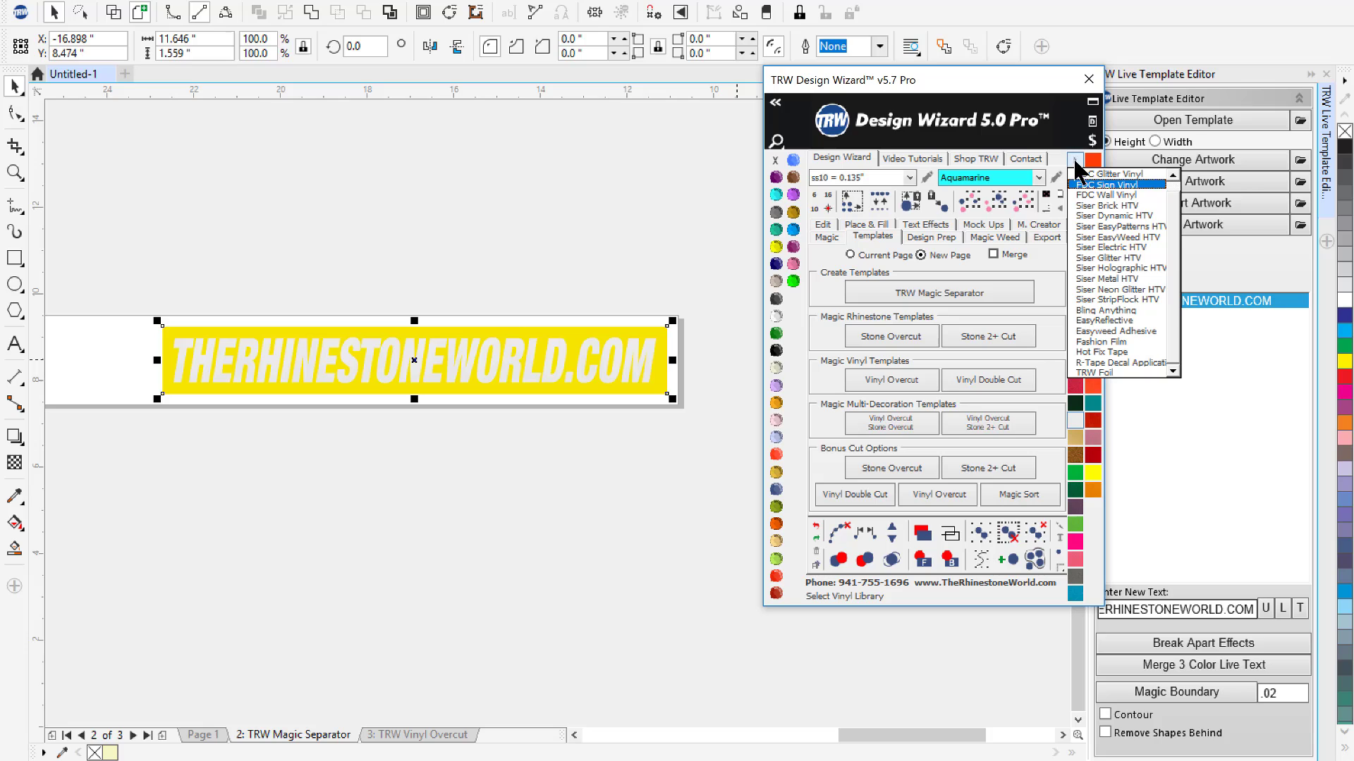
left_click(1118, 360)
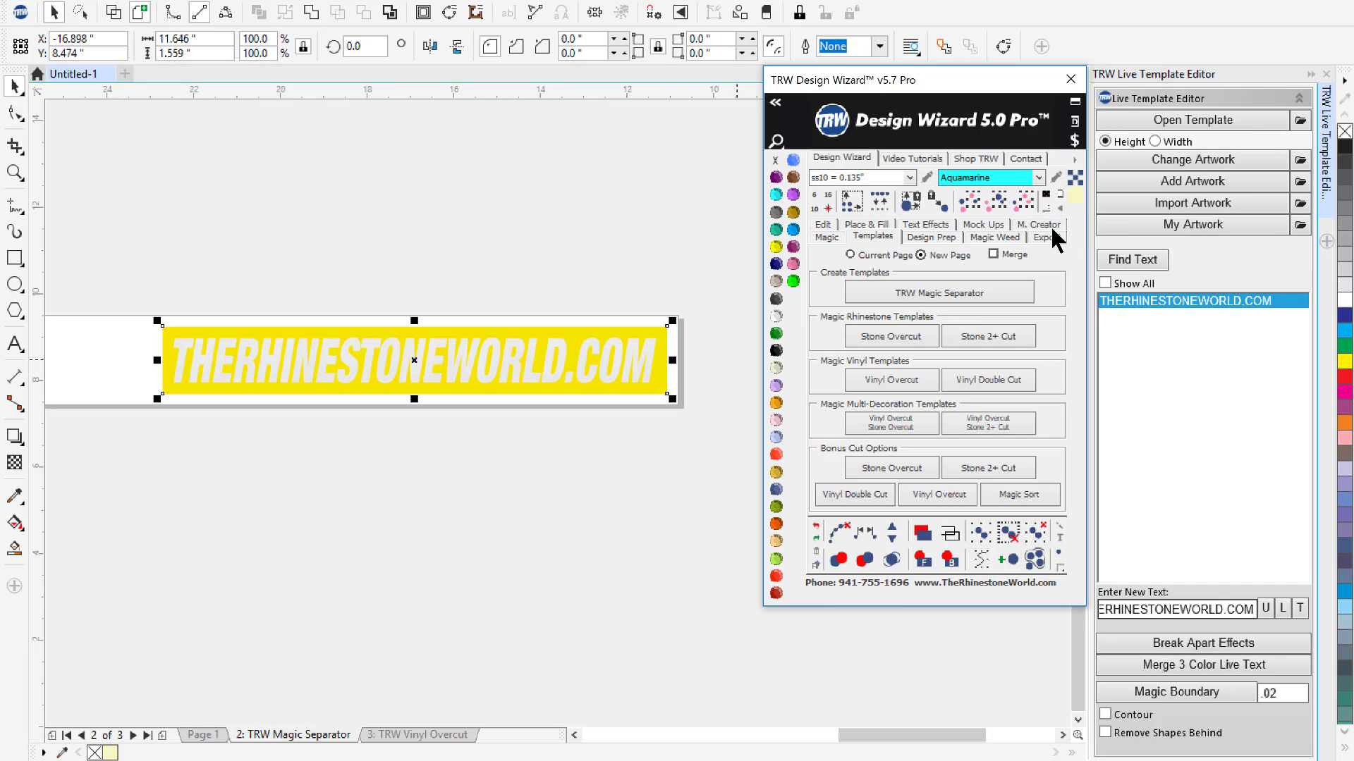
left_click(1073, 195)
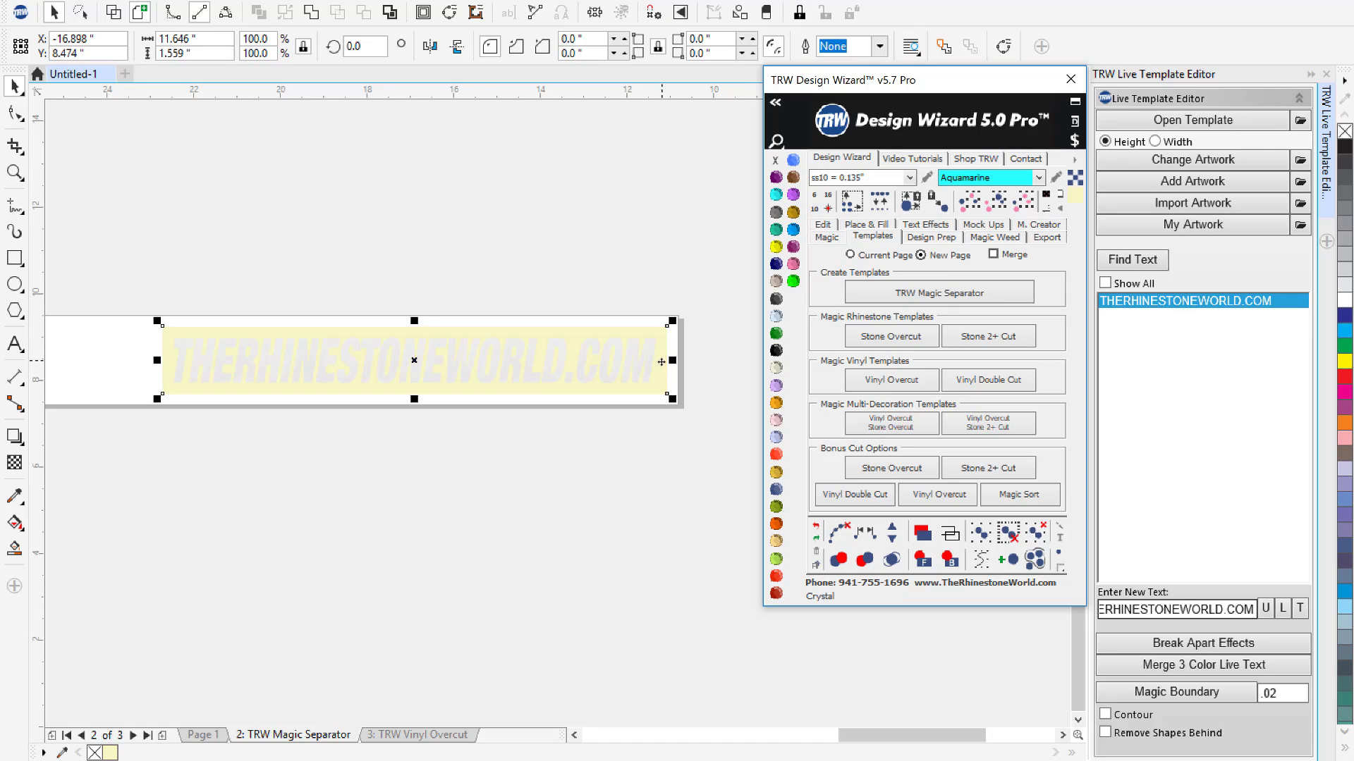
- Check the basic material pricing for the lettering and its application tape background together
left_click_drag(708, 243, 90, 532)
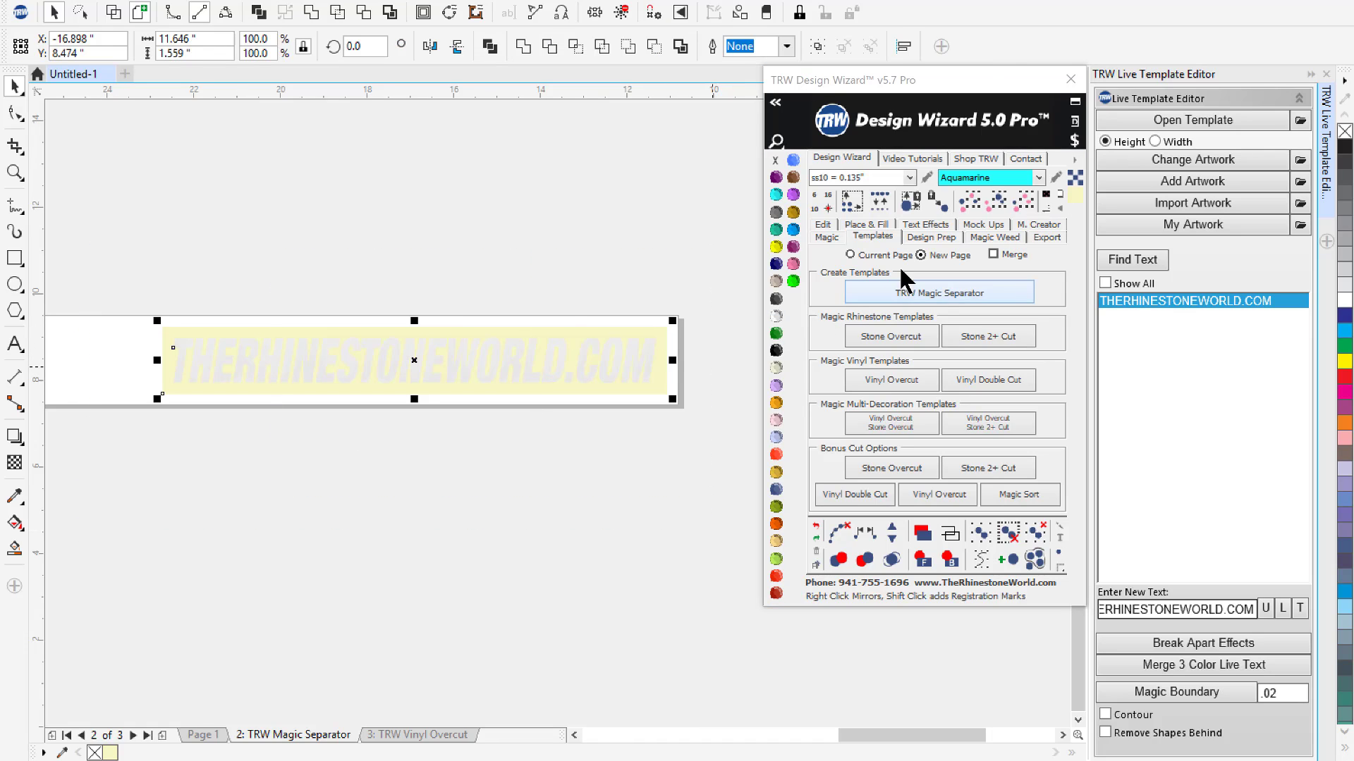
left_click(1074, 140)
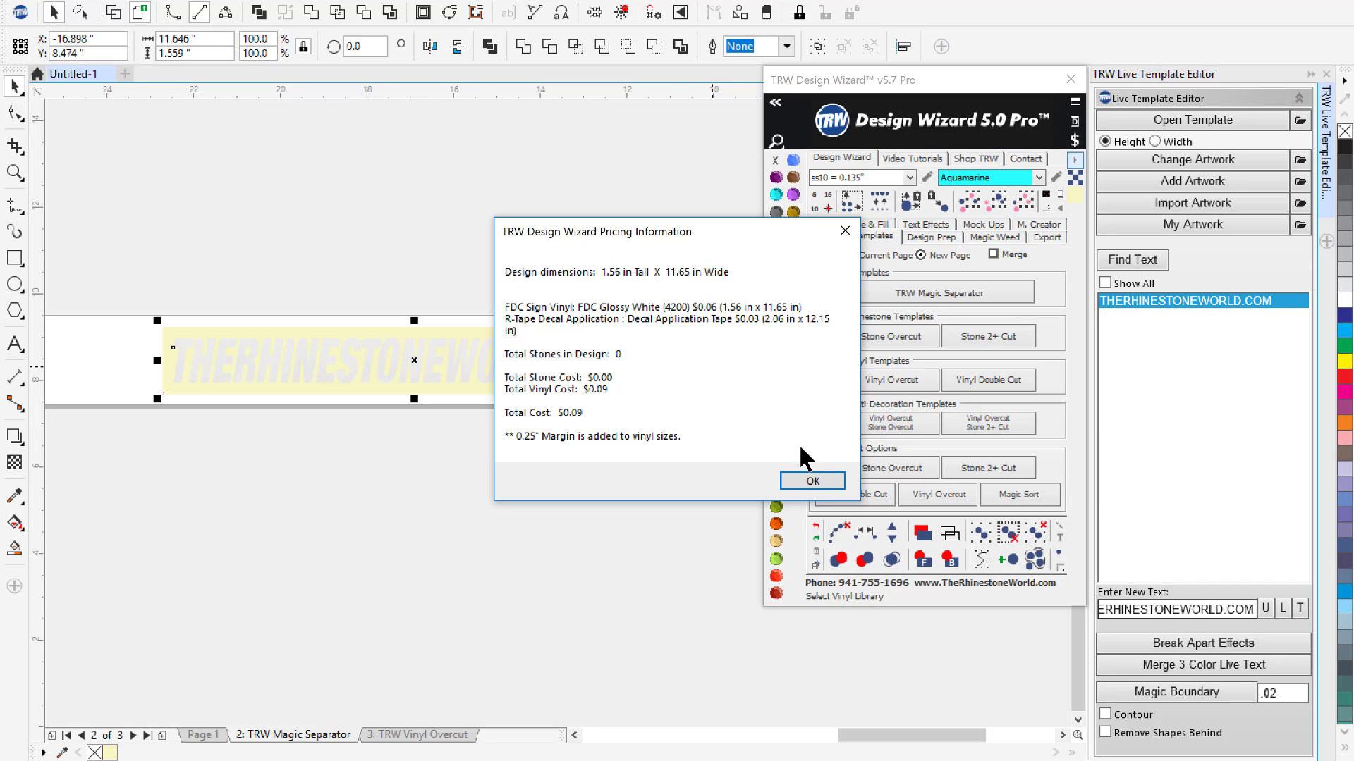
left_click(813, 484)
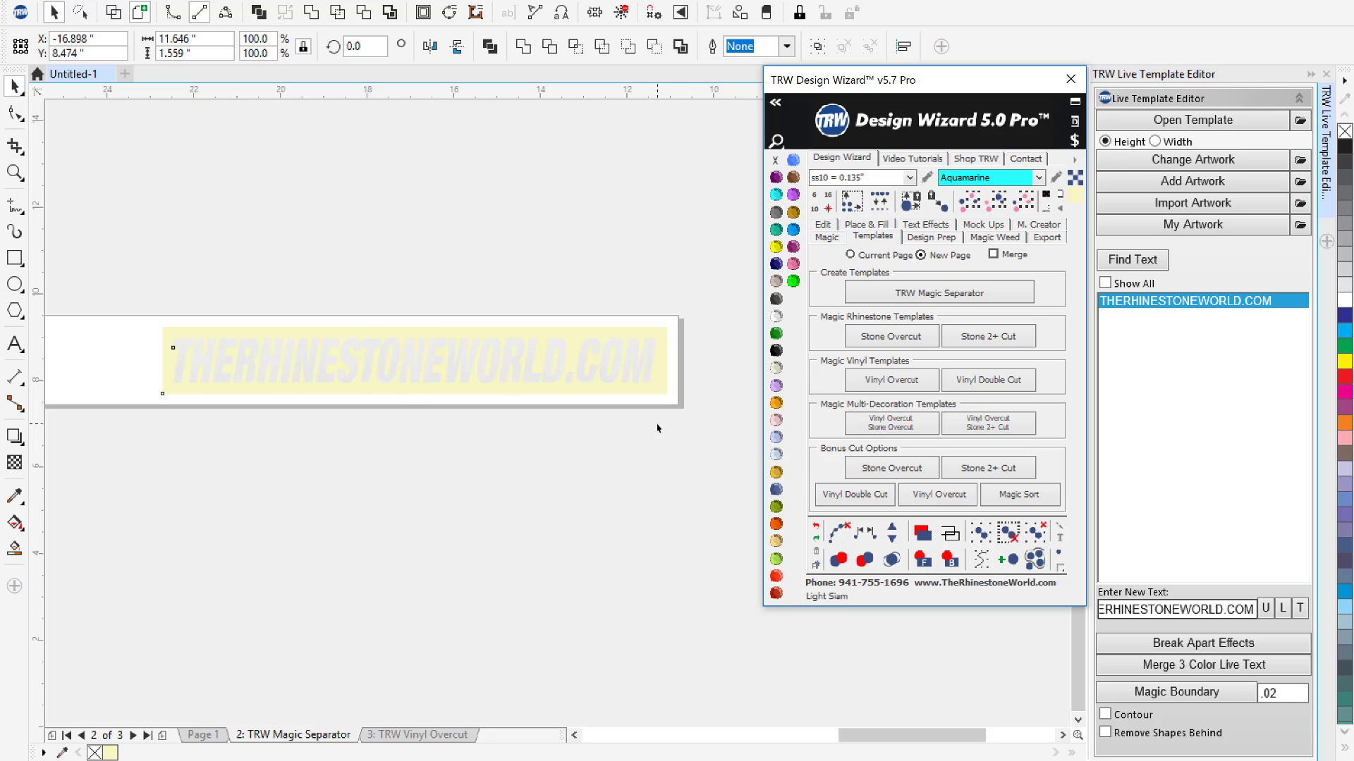
- Open the price breakdown assistant for the whole decal, setting the retail price to 10 and the customer discount to 70%
left_click_drag(719, 244, 137, 522)
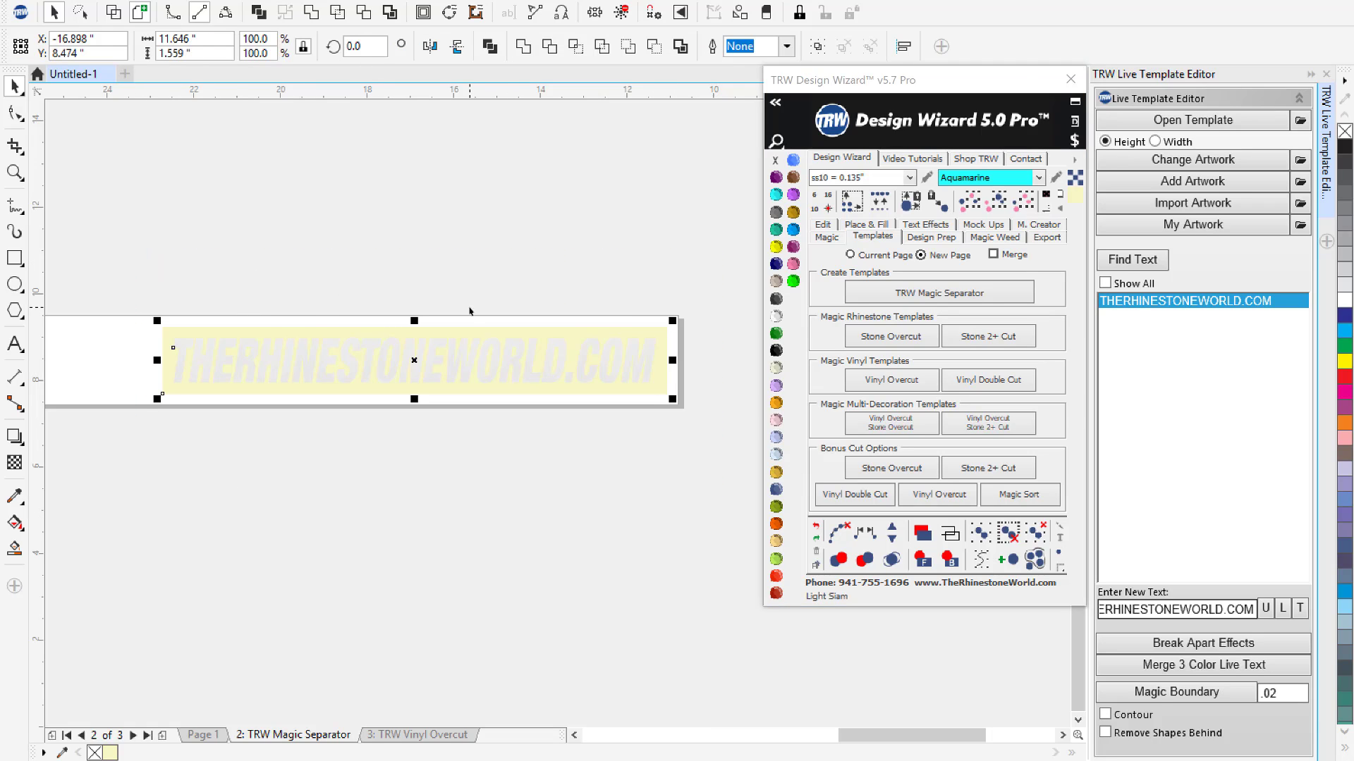
left_click(1074, 141)
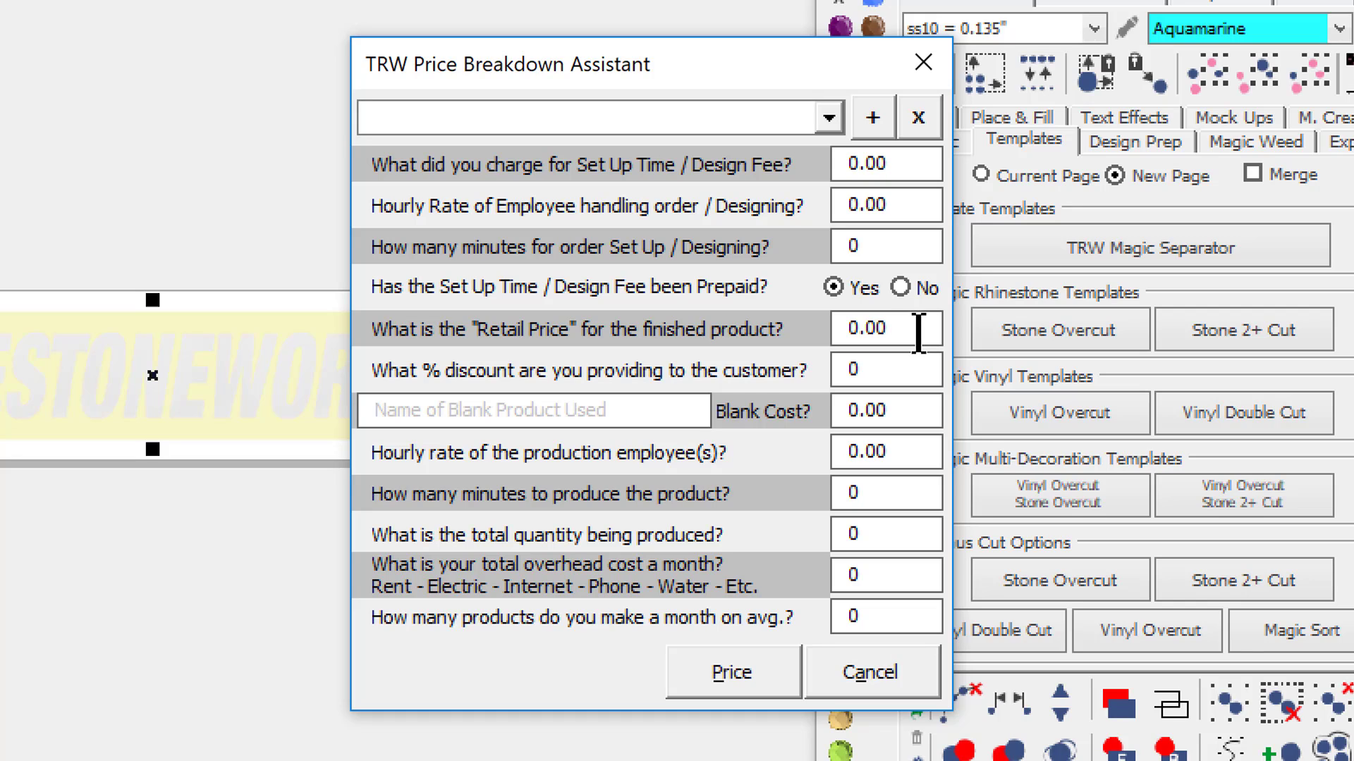
left_click_drag(920, 330, 802, 331)
type("10")
left_click_drag(905, 373, 818, 380)
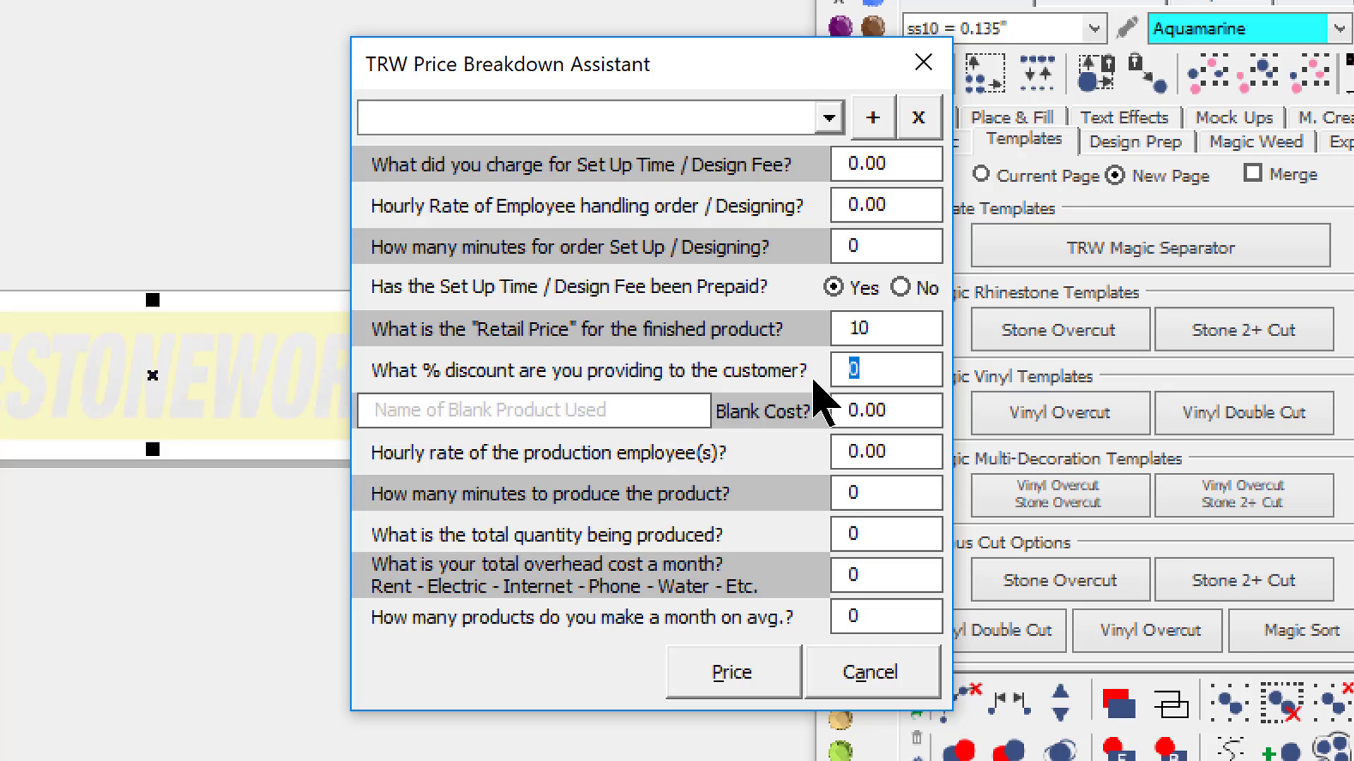
type("70")
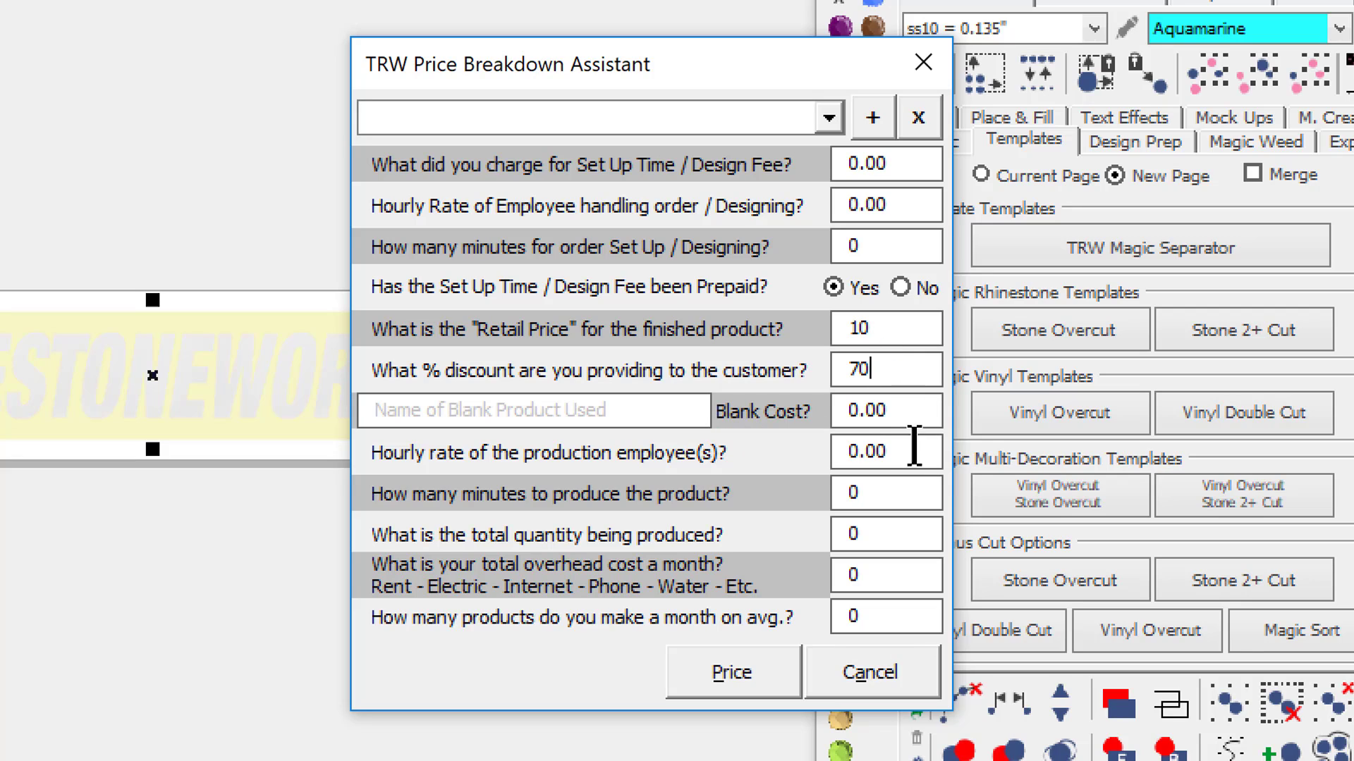
- Set the production employee hourly rate to 10, the production time to 1 minute and the total quantity to 100
left_click(912, 449)
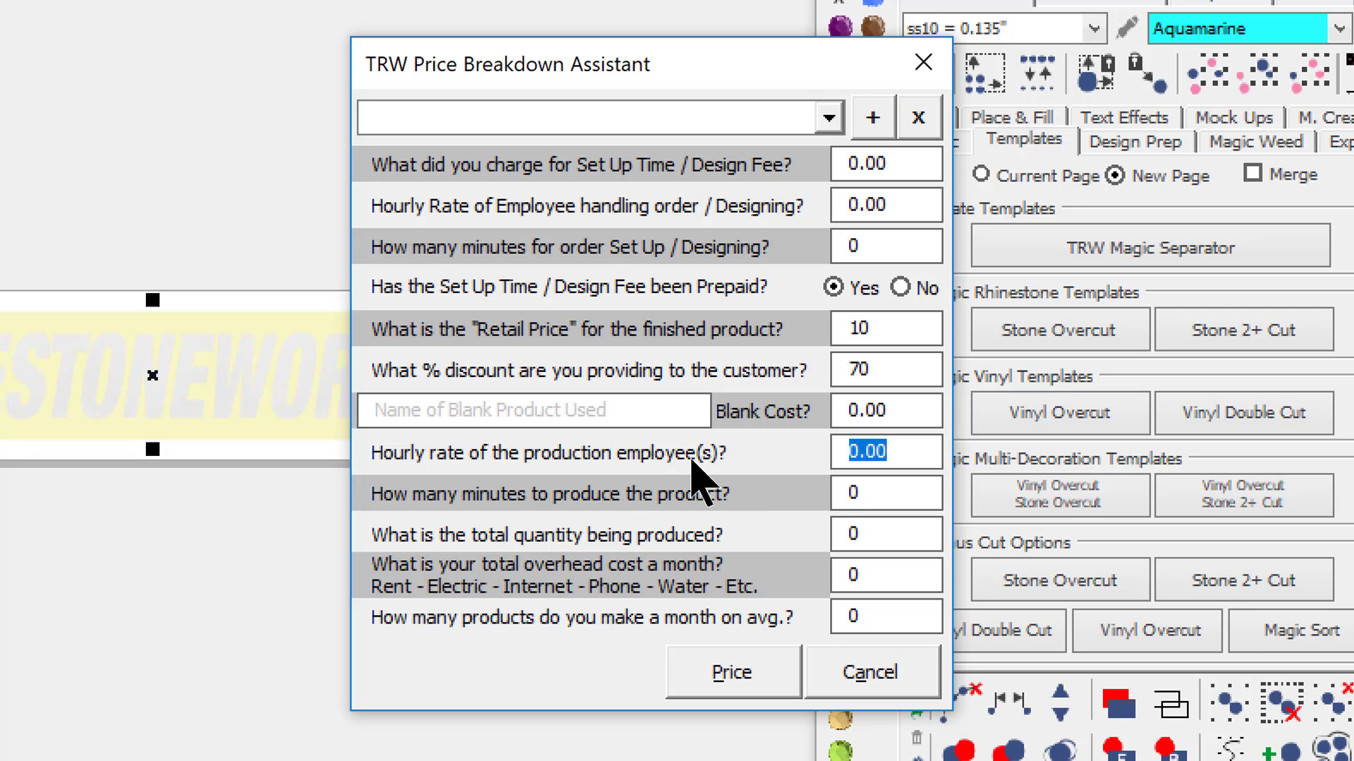
type("10")
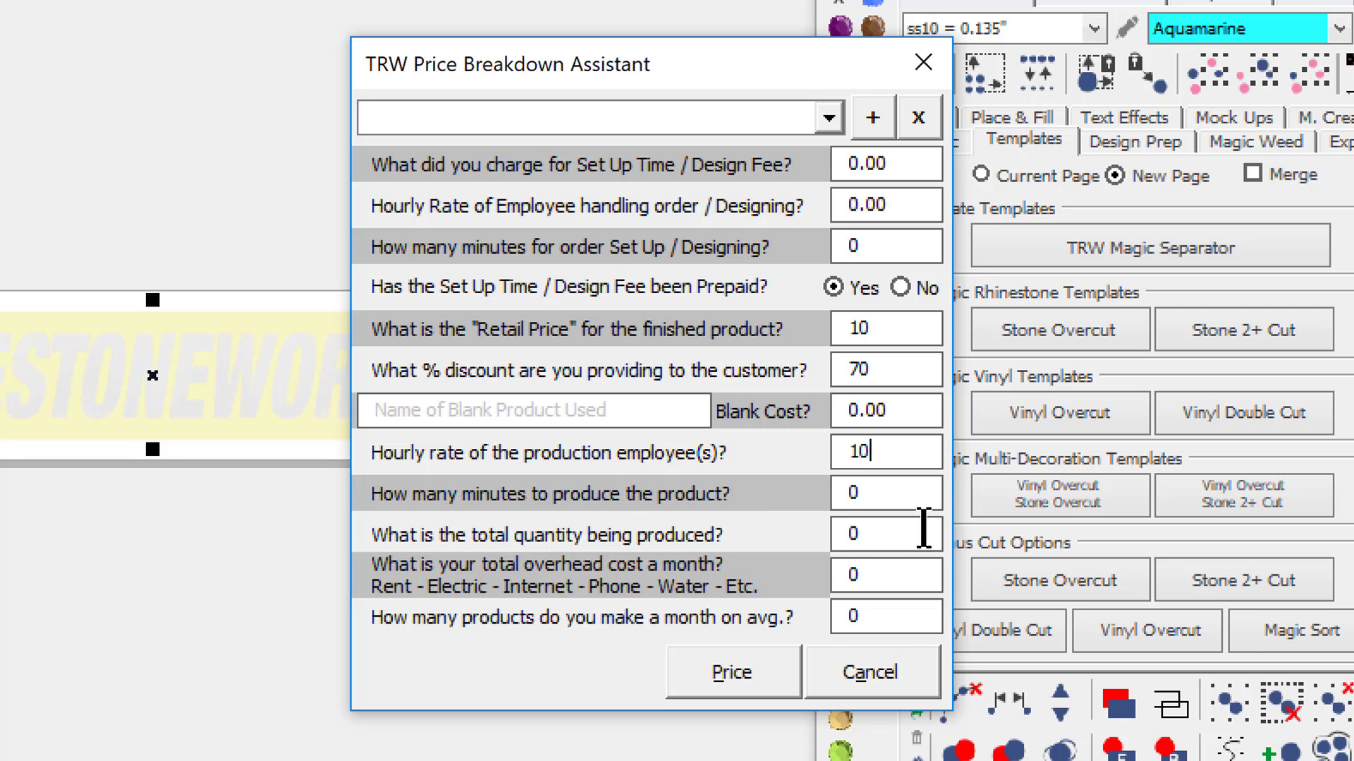
left_click(882, 494)
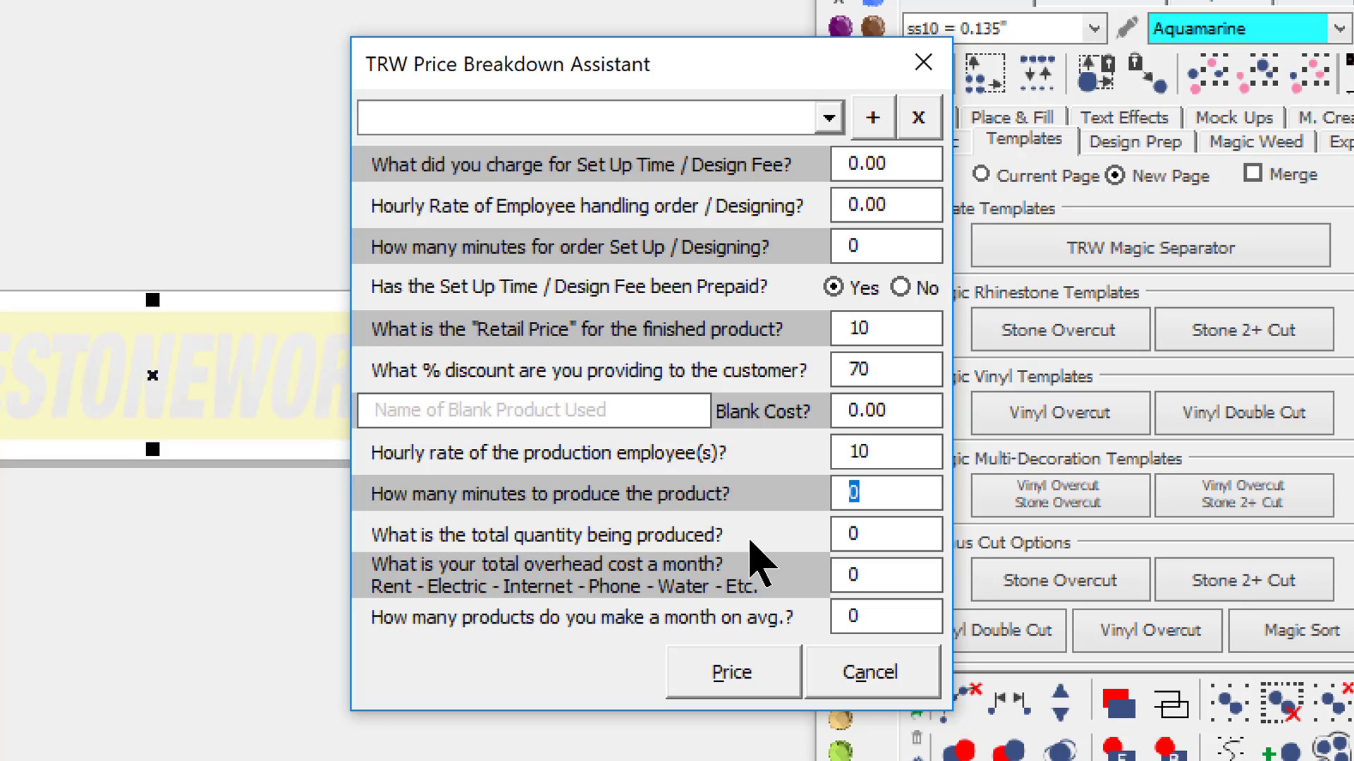
type("1")
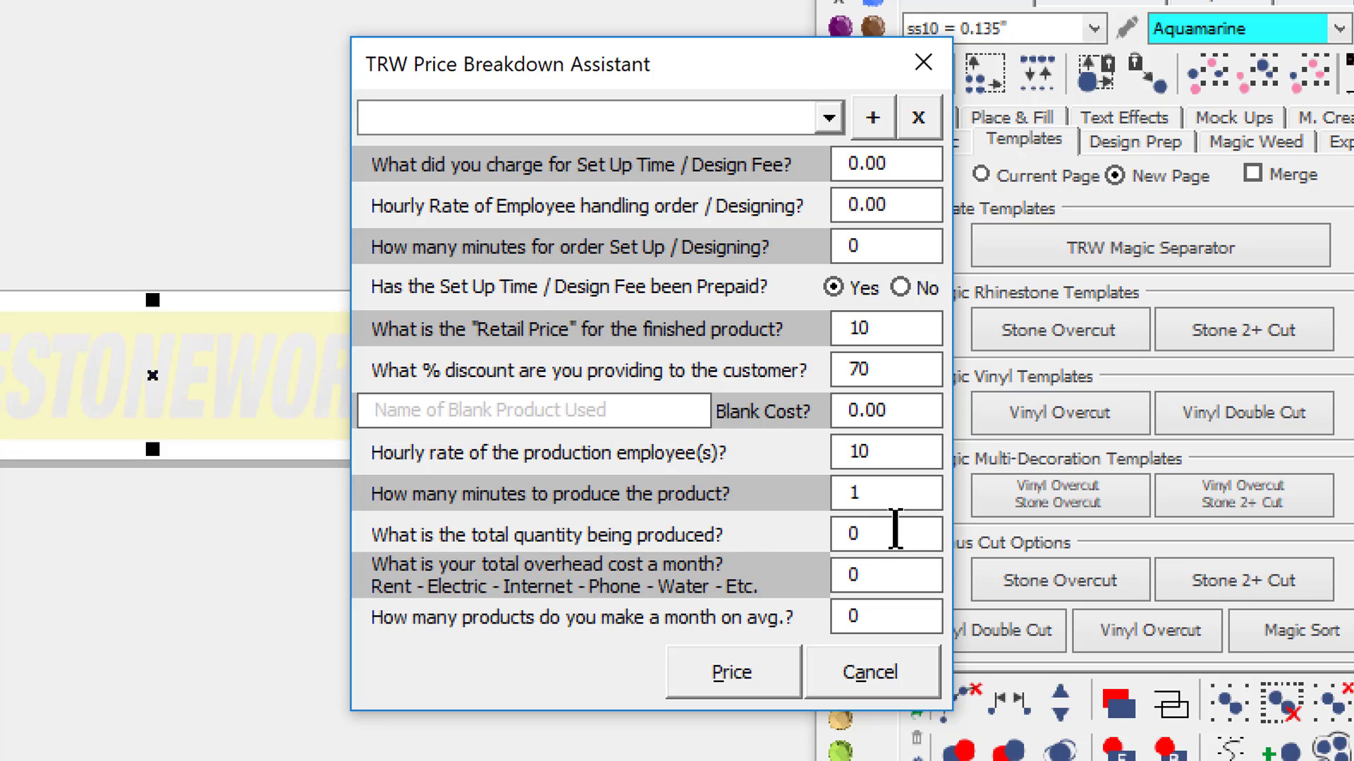
key("Tab")
type("10")
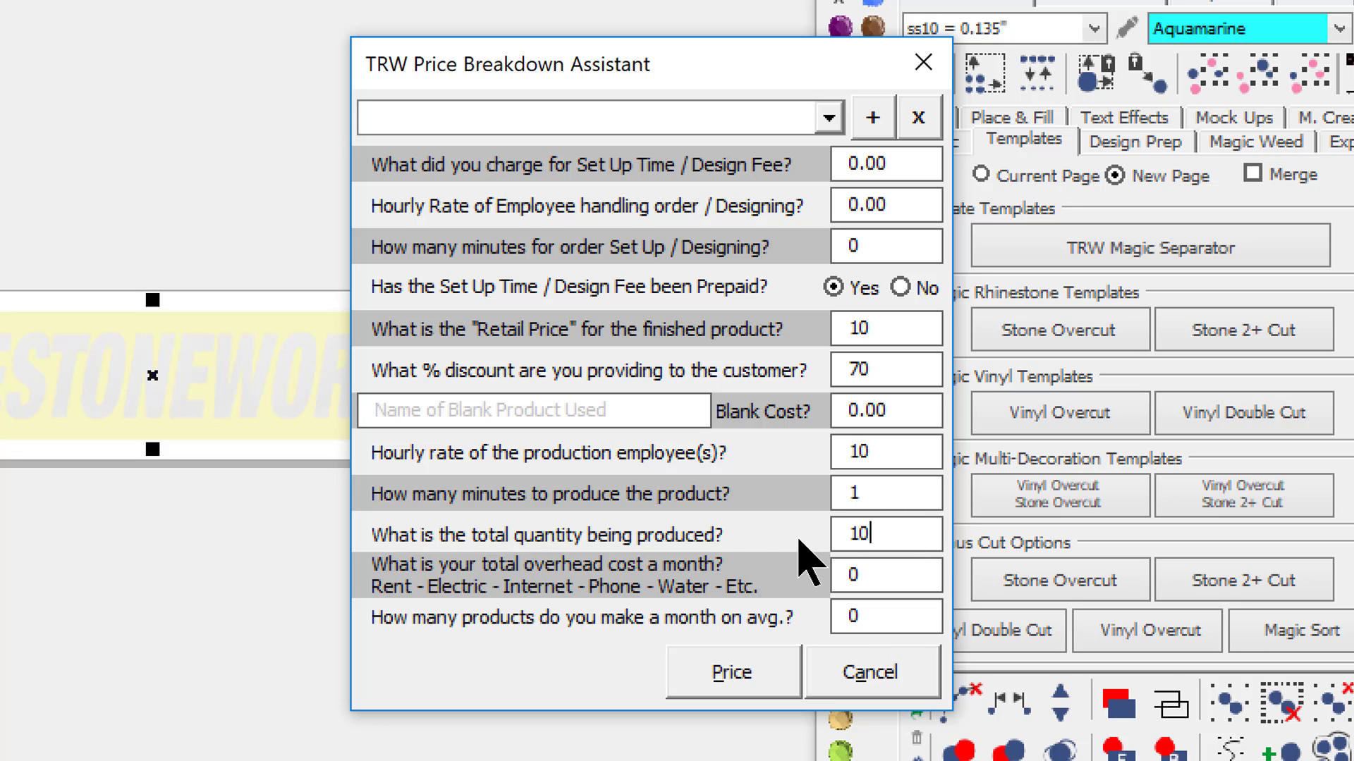
type("0")
- Set the monthly overhead to 150 and average monthly products to 500, and calculate the price breakdown
left_click(889, 575)
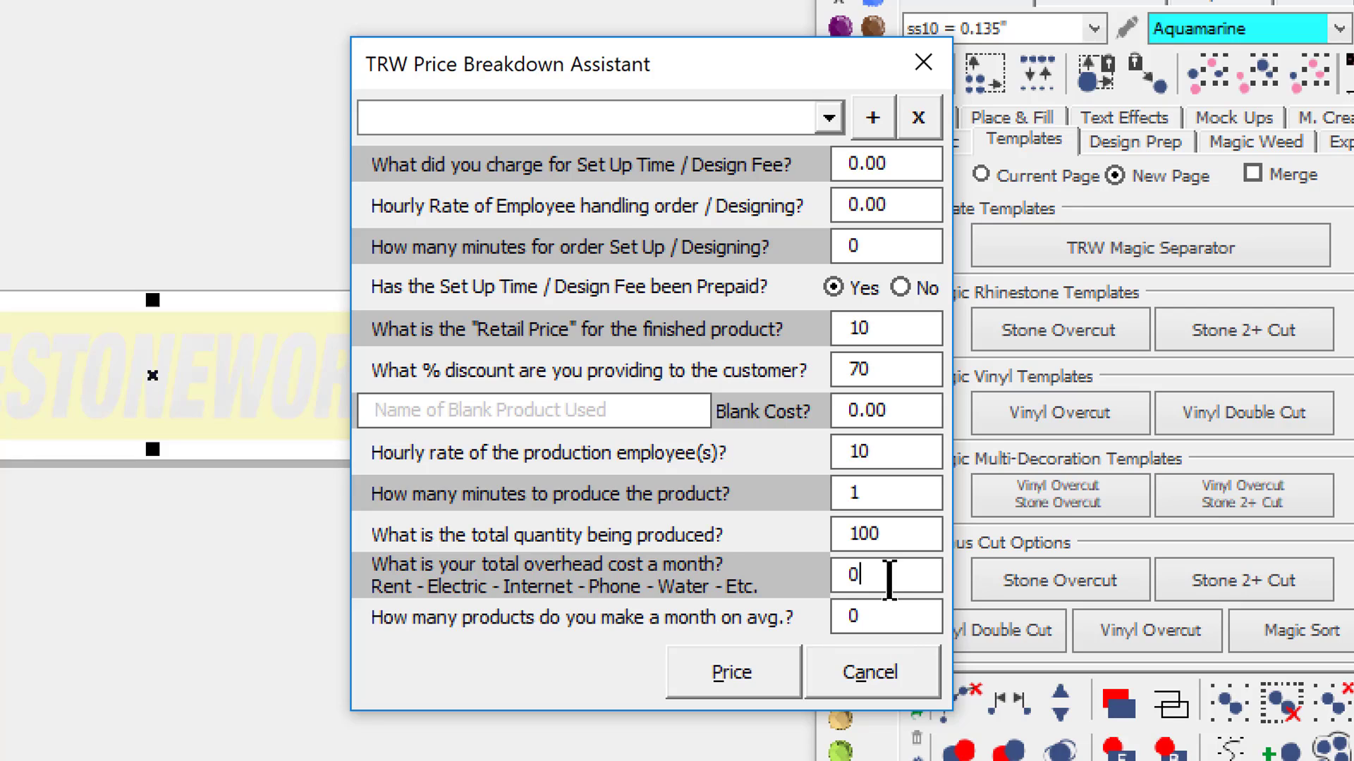
left_click_drag(889, 575, 814, 591)
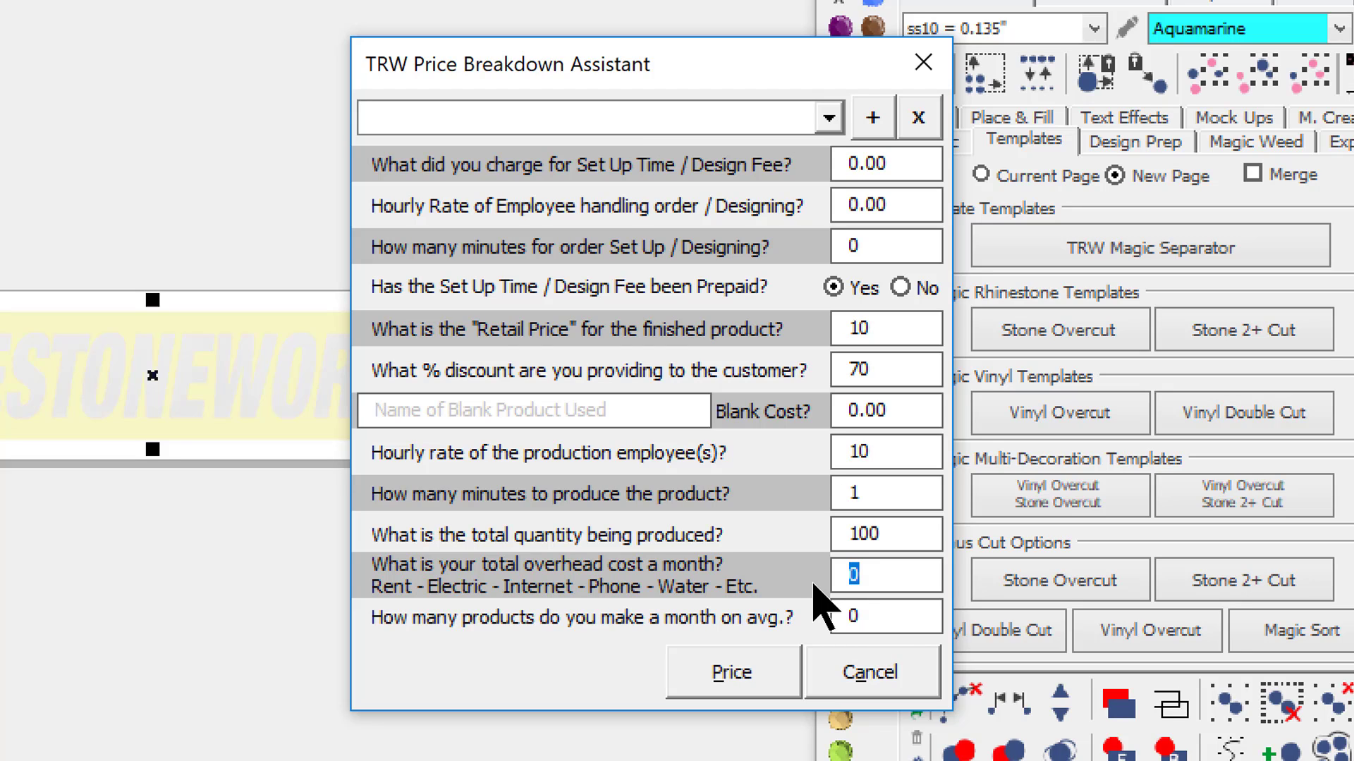
type("150")
left_click(876, 621)
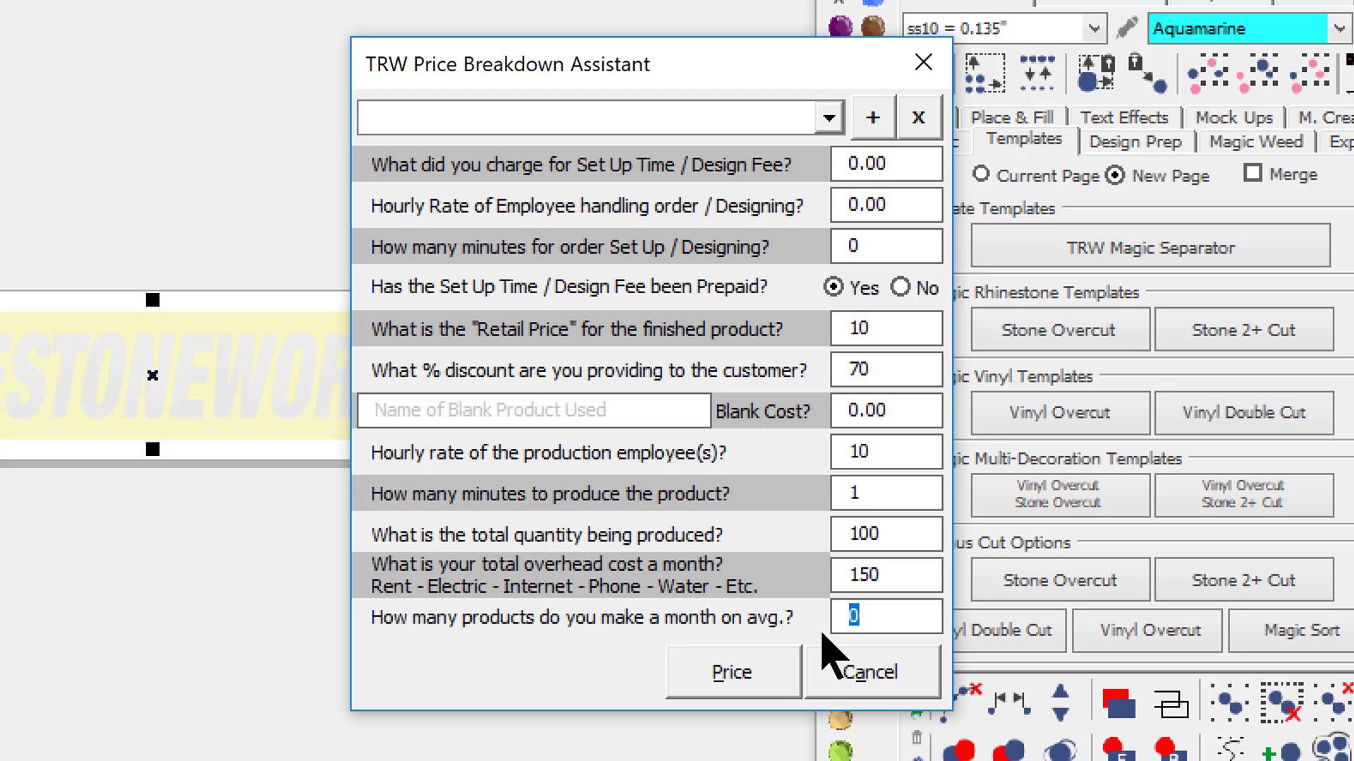
type("500")
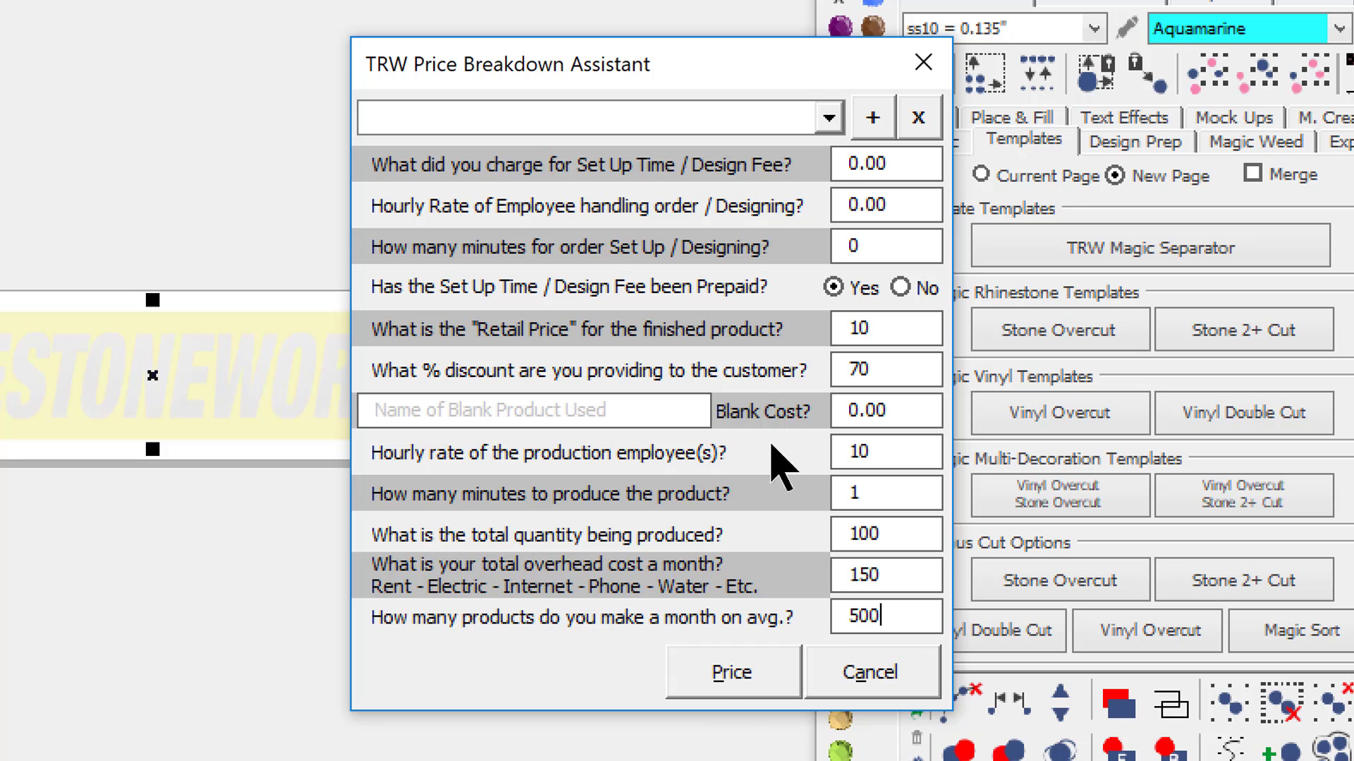
left_click(730, 678)
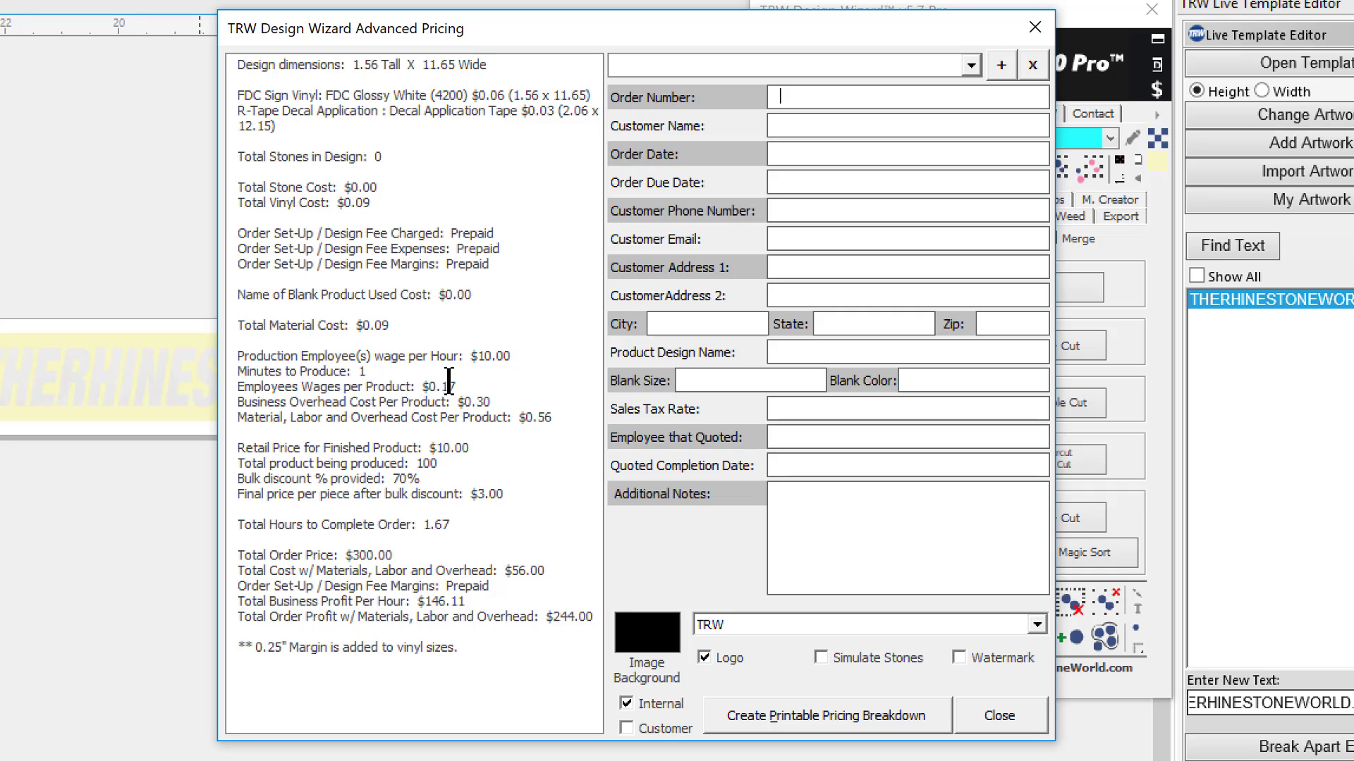
- Examine the advanced pricing breakdown for wages, overhead, discounted price, order cost and profit, and close it
left_click_drag(458, 383, 442, 386)
left_click_drag(492, 403, 463, 404)
left_click_drag(550, 418, 538, 417)
left_click_drag(471, 449, 394, 477)
left_click_drag(507, 494, 412, 524)
left_click(459, 528)
left_click_drag(394, 555, 361, 557)
left_click_drag(514, 571, 545, 571)
left_click_drag(552, 618, 594, 618)
left_click_drag(465, 602, 438, 602)
left_click(1033, 28)
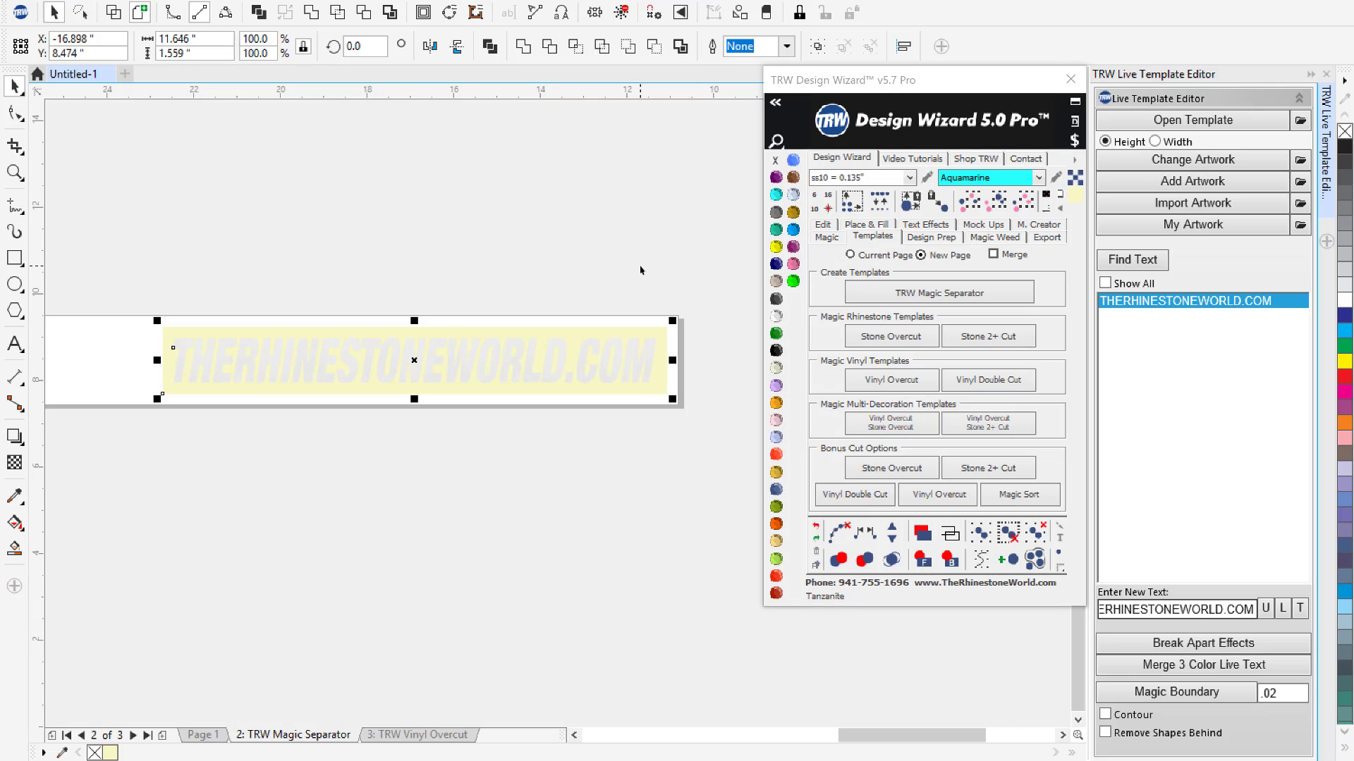